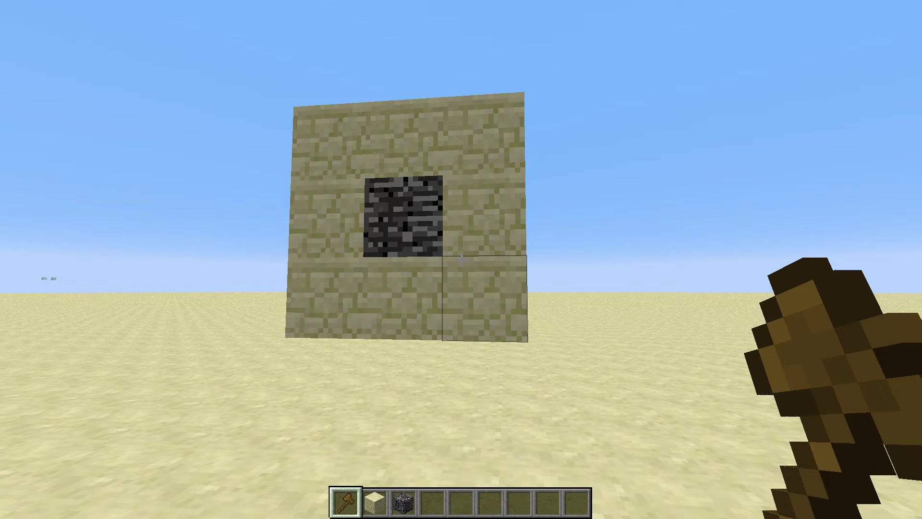
Mark opposite corners of the sandstone cube as the WorldEdit selection, from (-647, 57, 32) to (-645, 59, 34)
{"action": "key", "text": "s"}
{"action": "key", "text": "w"}
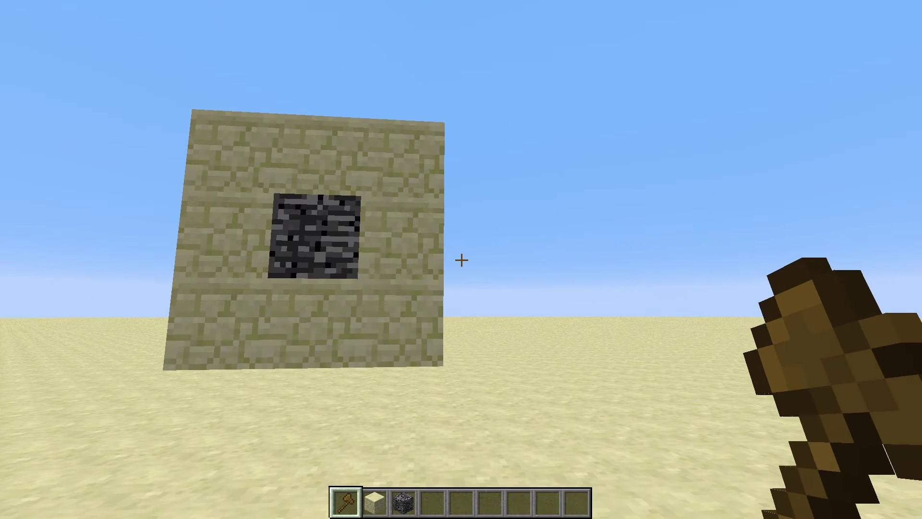
{"action": "key", "text": "s"}
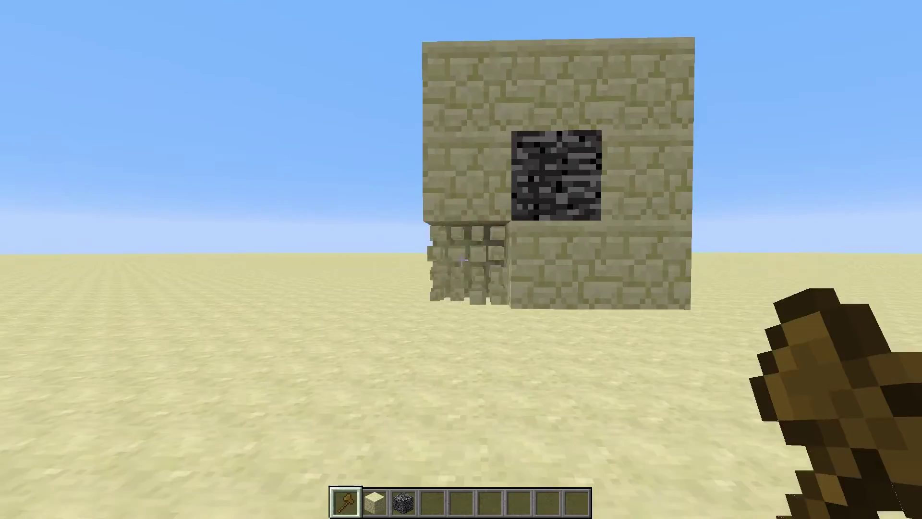
{"action": "left_click", "coordinate": [461, 260]}
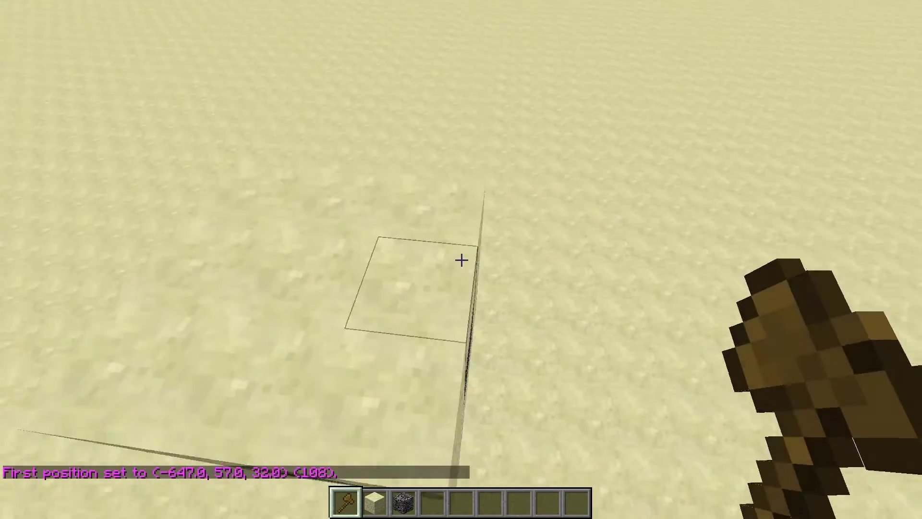
{"action": "right_click", "coordinate": [461, 259]}
{"action": "key", "text": "3"}
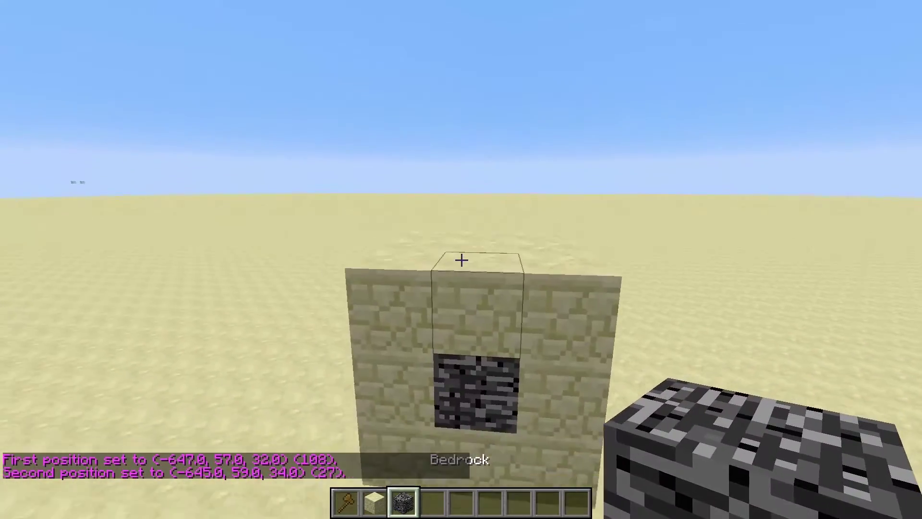
Copy the selected cube to the WorldEdit clipboard with the //copy command
{"action": "type", "text": "t"}
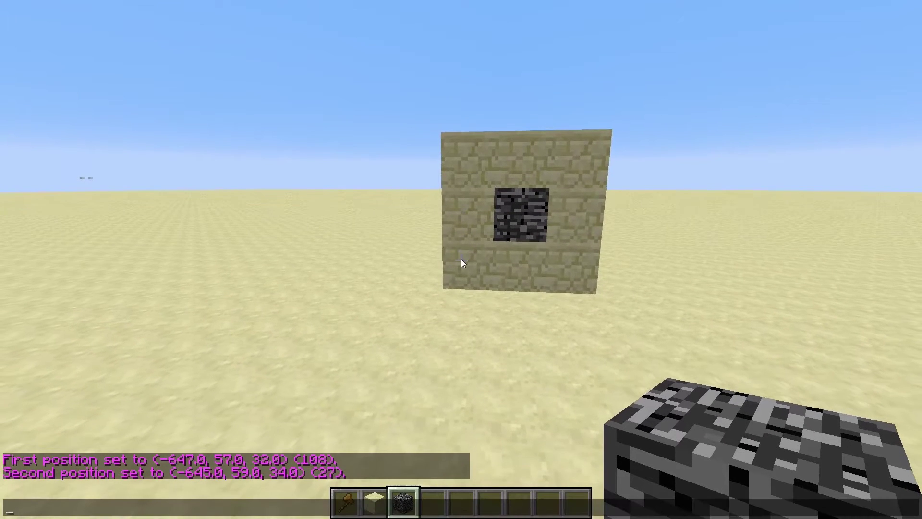
{"action": "type", "text": "//copy"}
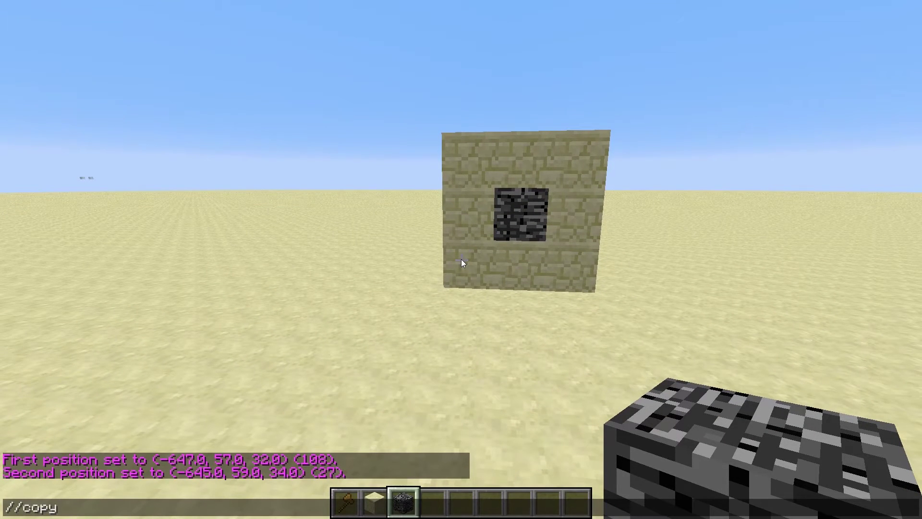
{"action": "key", "text": "Return"}
{"action": "key", "text": "w"}
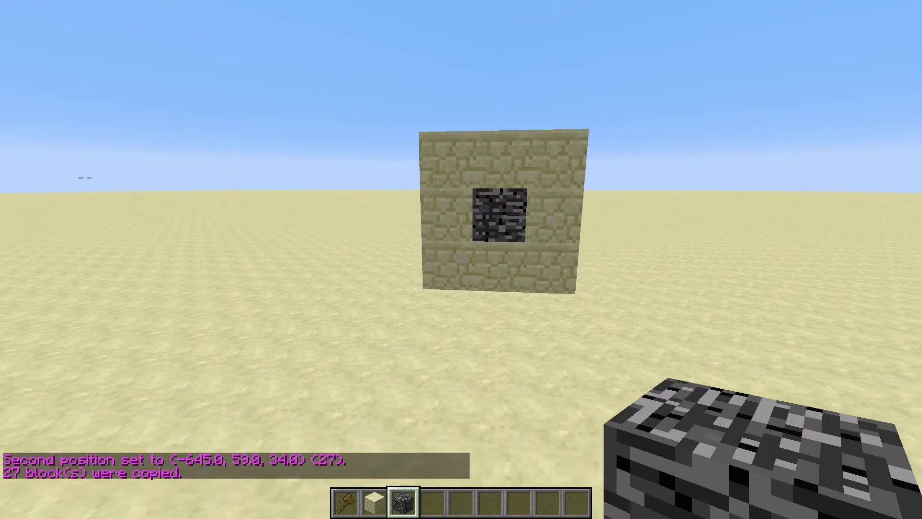
List the subcommands of the //schematic command
{"action": "type", "text": "t//"}
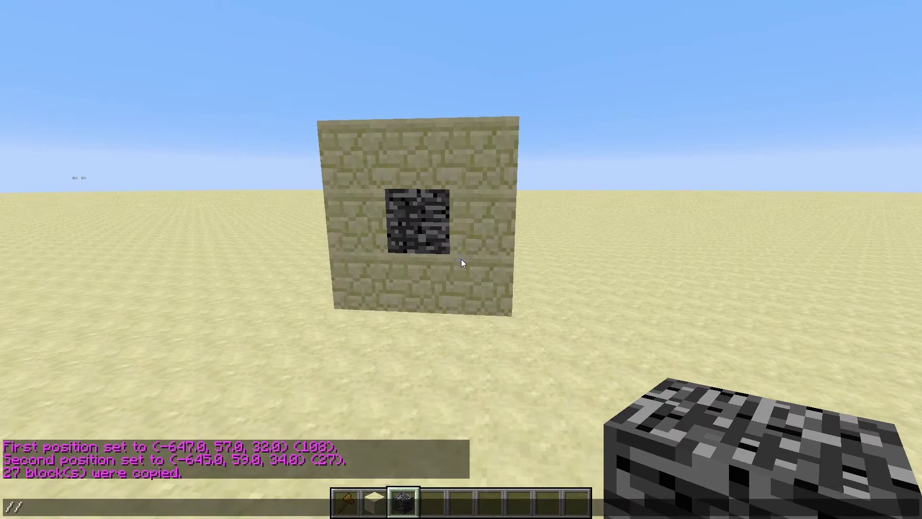
{"action": "type", "text": "sc"}
{"action": "key", "text": "Tab"}
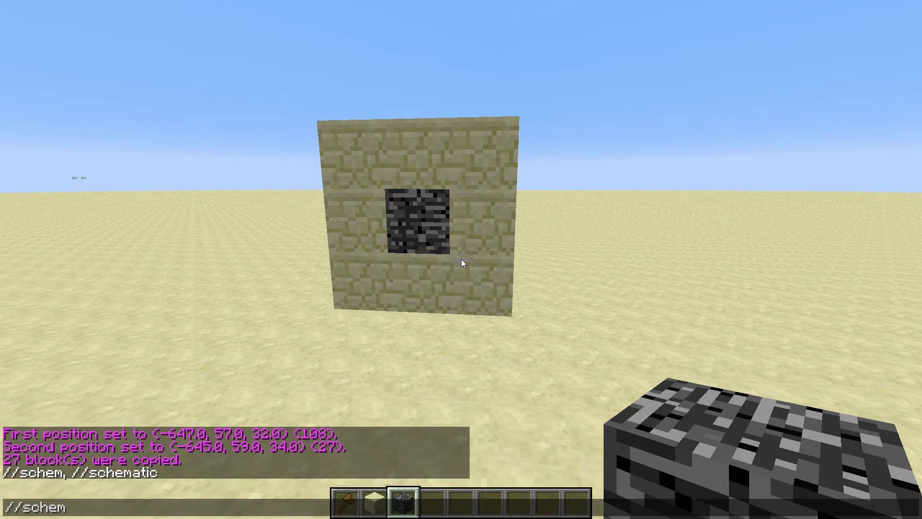
{"action": "key", "text": "Tab"}
{"action": "key", "text": "Return"}
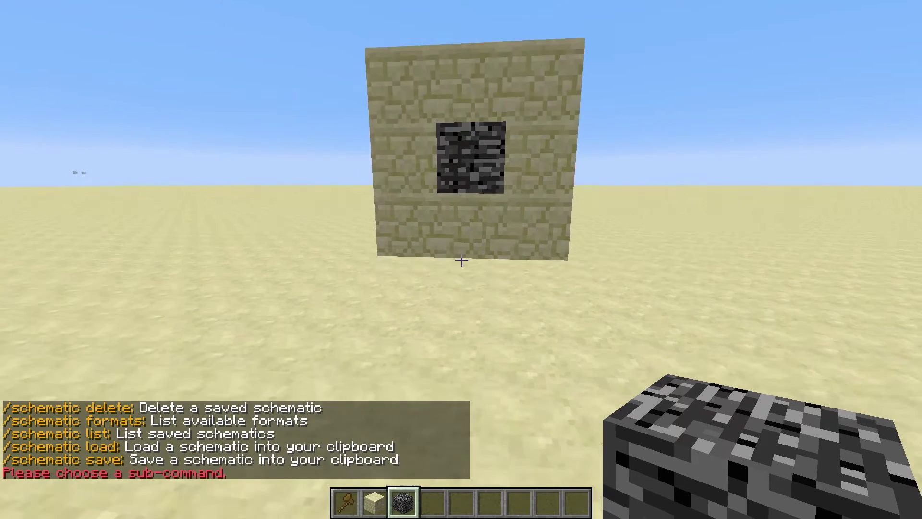
Save the copied cube as a schematic named map111 in mcedit format with //schematic save
{"action": "key", "text": "t"}
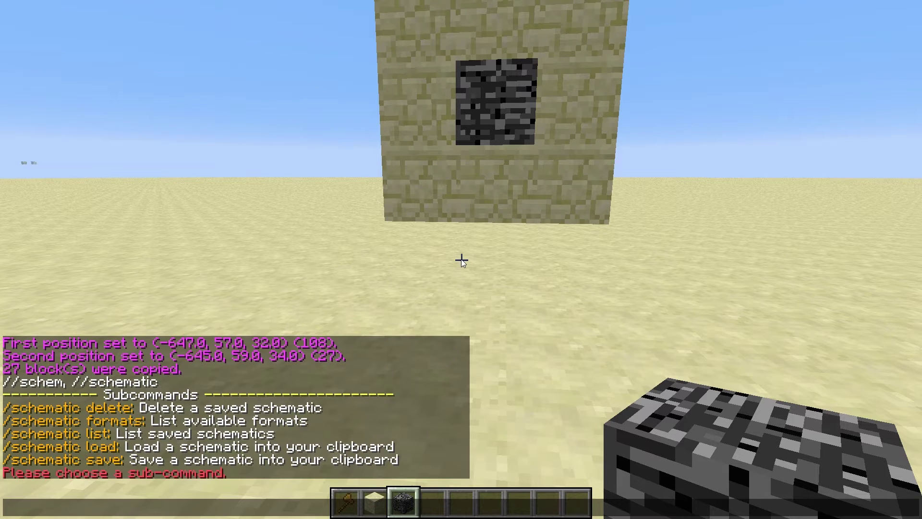
{"action": "key", "text": "Up"}
{"action": "type", "text": "save"}
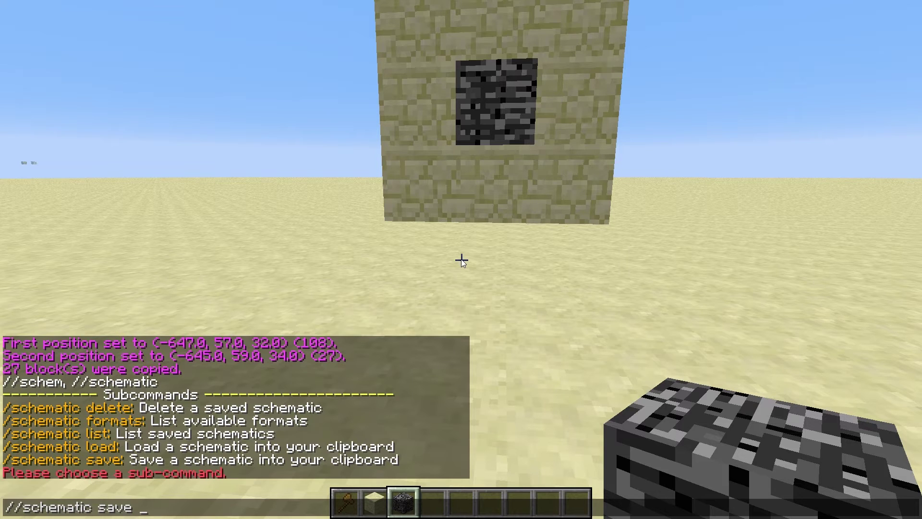
{"action": "type", "text": "mcedit"}
{"action": "type", "text": "Map"}
{"action": "key", "text": "BackSpace"}
{"action": "key", "text": "BackSpace"}
{"action": "key", "text": "BackSpace"}
{"action": "type", "text": "map111"}
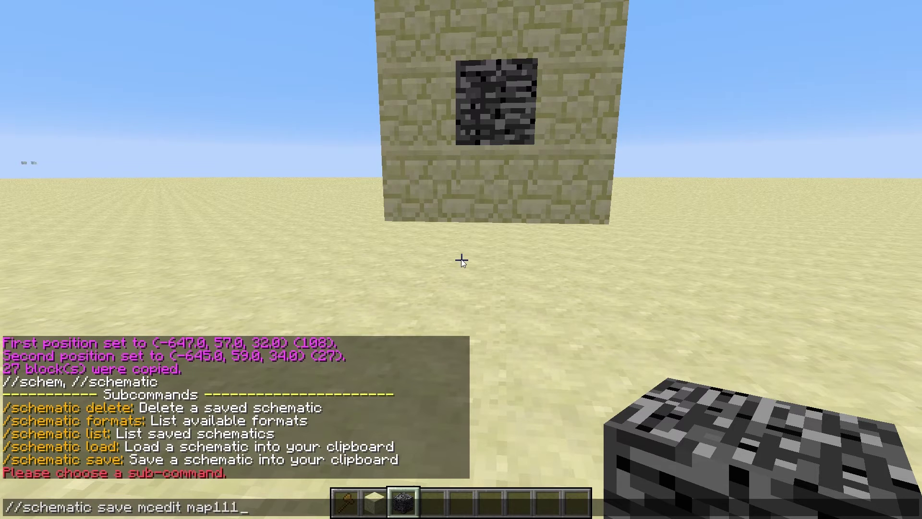
{"action": "key", "text": "Return"}
Switch from the full-screen game to File Explorer and select map111 in the local plugins folder's WorldEdit/schematics subfolder
{"action": "key", "text": "t"}
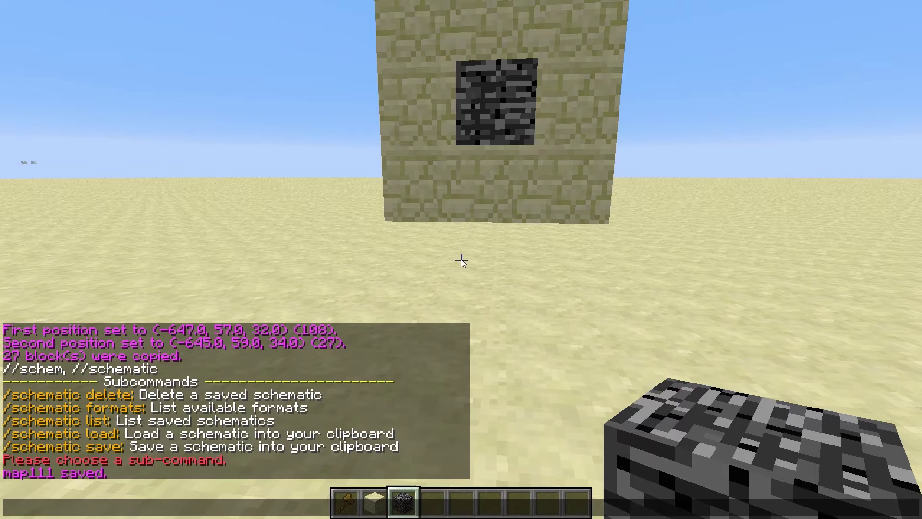
{"action": "key", "text": "F11"}
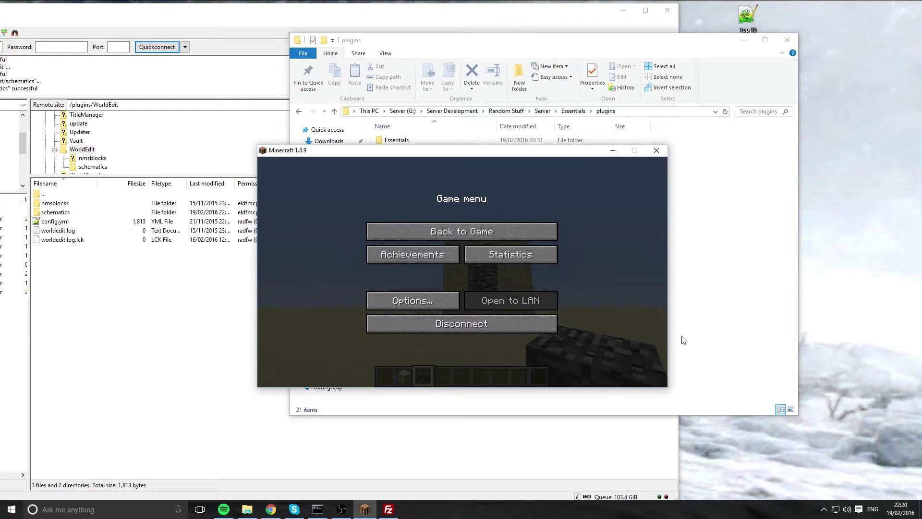
{"action": "left_click", "coordinate": [613, 151]}
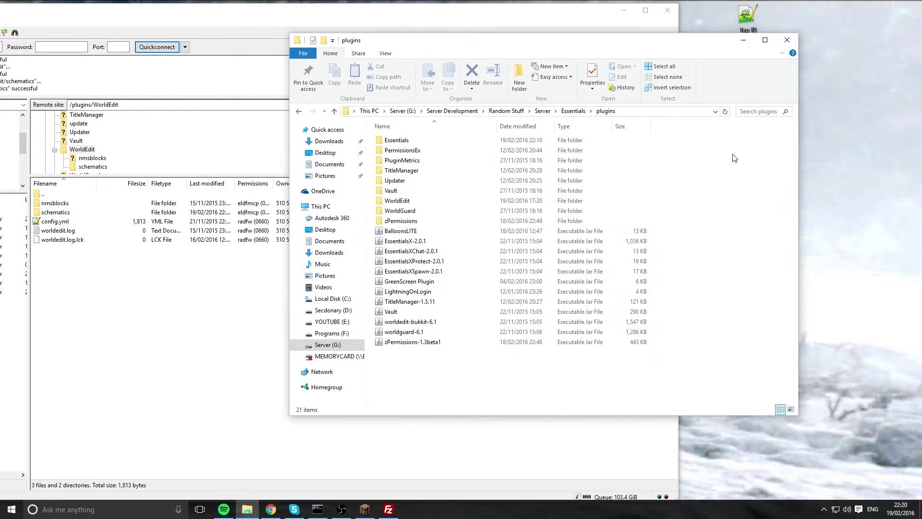
{"action": "double_click", "coordinate": [397, 202]}
{"action": "double_click", "coordinate": [401, 144]}
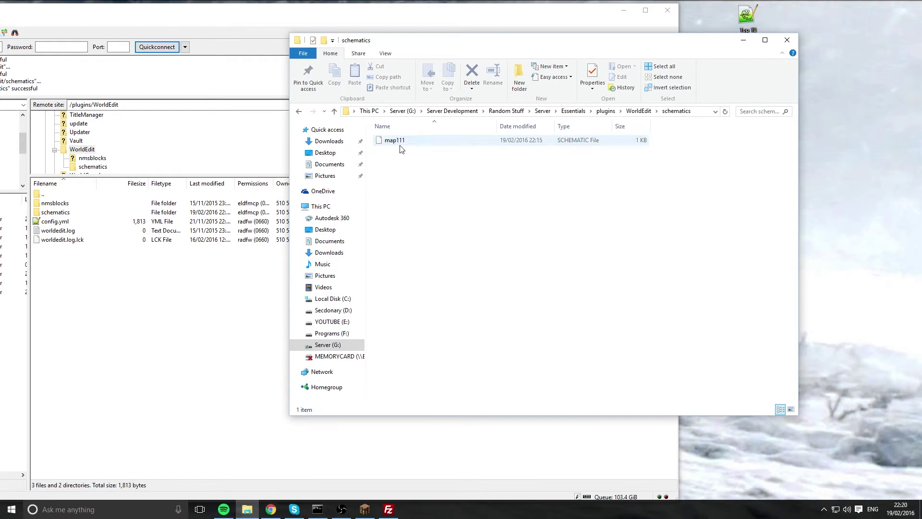
{"action": "left_click", "coordinate": [405, 140]}
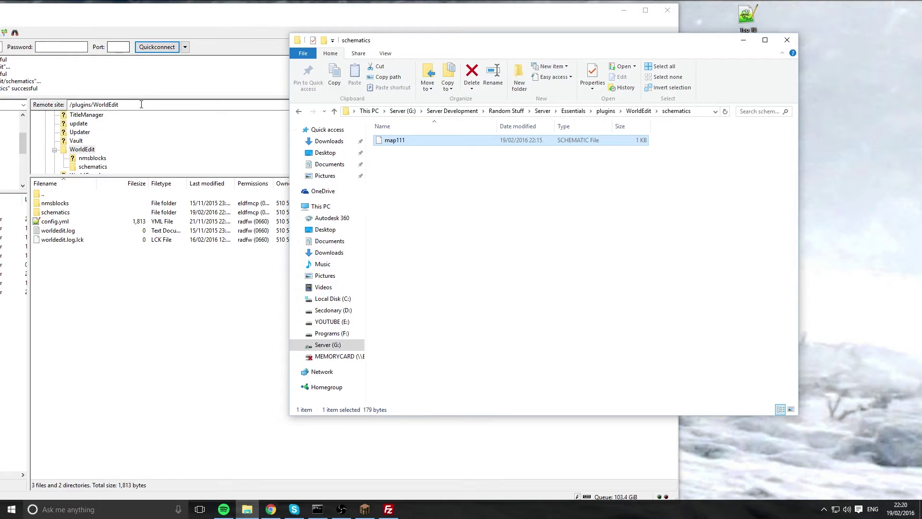
Upload the map111 schematic to the remote server's /plugins/WorldEdit/schematics folder in FileZilla
{"action": "left_click", "coordinate": [486, 284]}
{"action": "double_click", "coordinate": [72, 214]}
{"action": "left_click", "coordinate": [751, 252]}
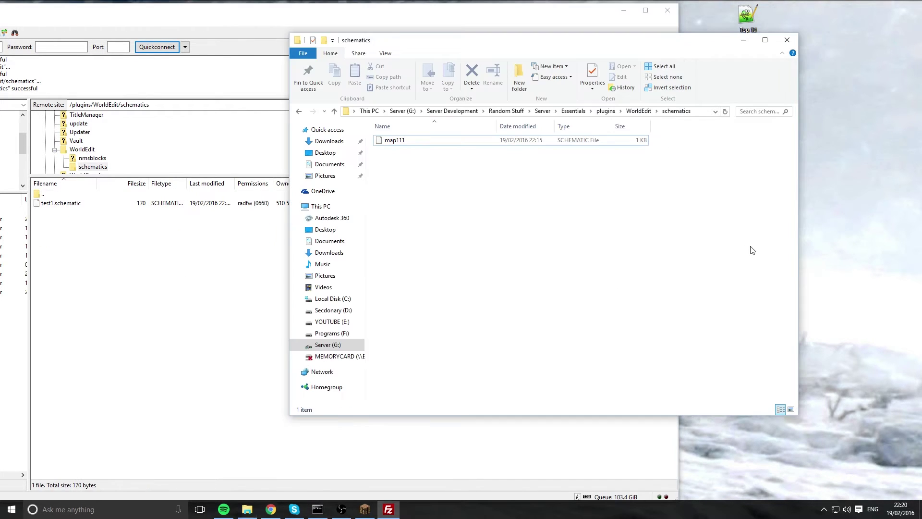
{"action": "left_click_drag", "start_coordinate": [403, 144], "coordinate": [241, 333]}
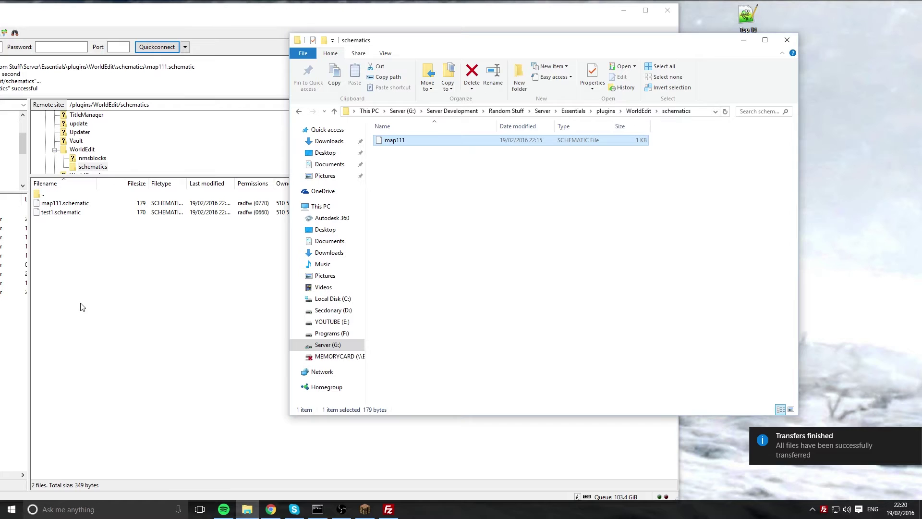
Switch back to Minecraft, disconnect from the current server and join the Gameknight999 Official Server
{"action": "left_click", "coordinate": [366, 512]}
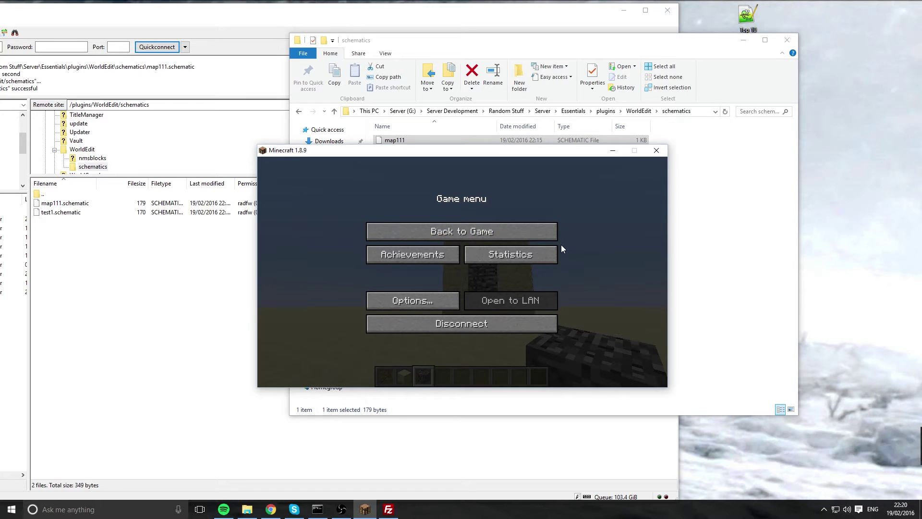
{"action": "left_click", "coordinate": [523, 230]}
{"action": "key", "text": "Escape"}
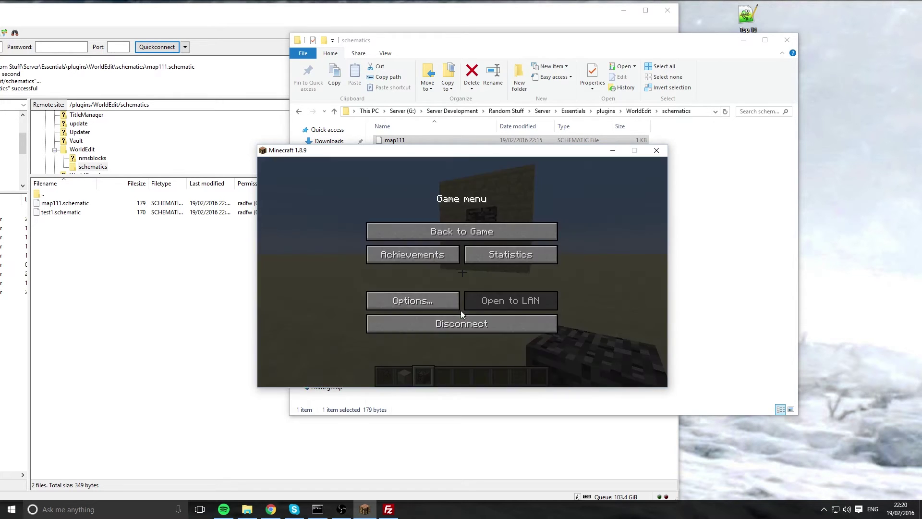
{"action": "left_click", "coordinate": [461, 323]}
{"action": "left_click", "coordinate": [374, 218]}
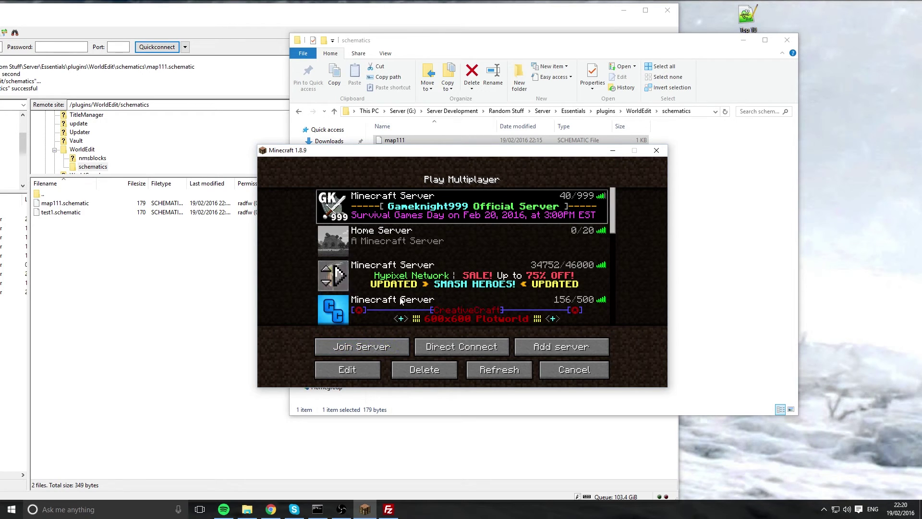
{"action": "left_click", "coordinate": [373, 349]}
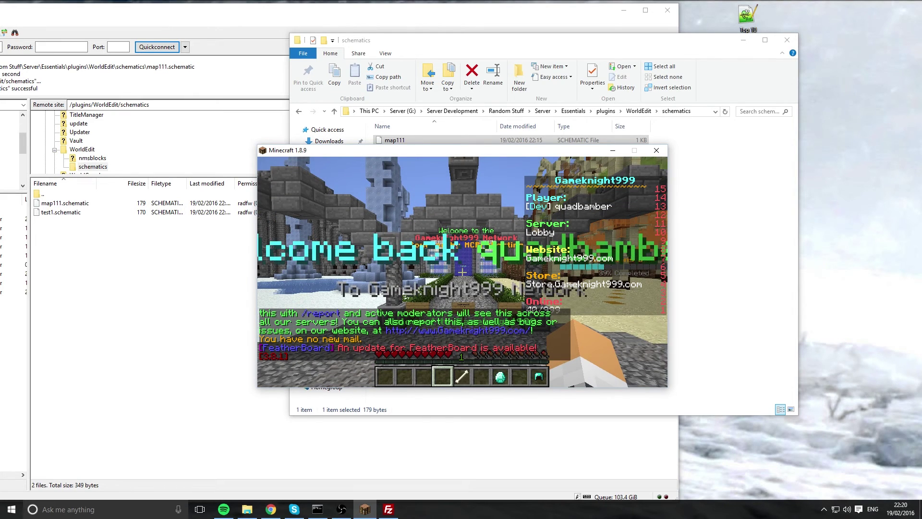
{"action": "key", "text": "t"}
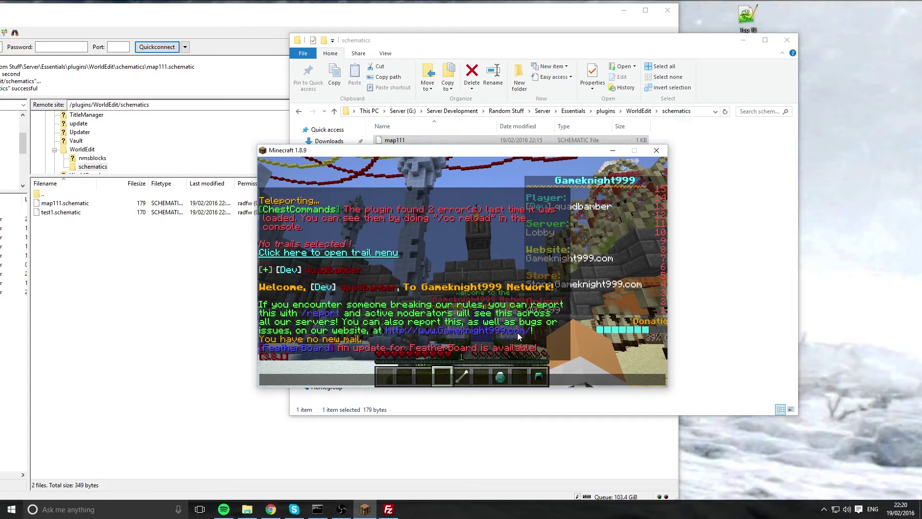
{"action": "key", "text": "Escape"}
{"action": "type", "text": "/save"}
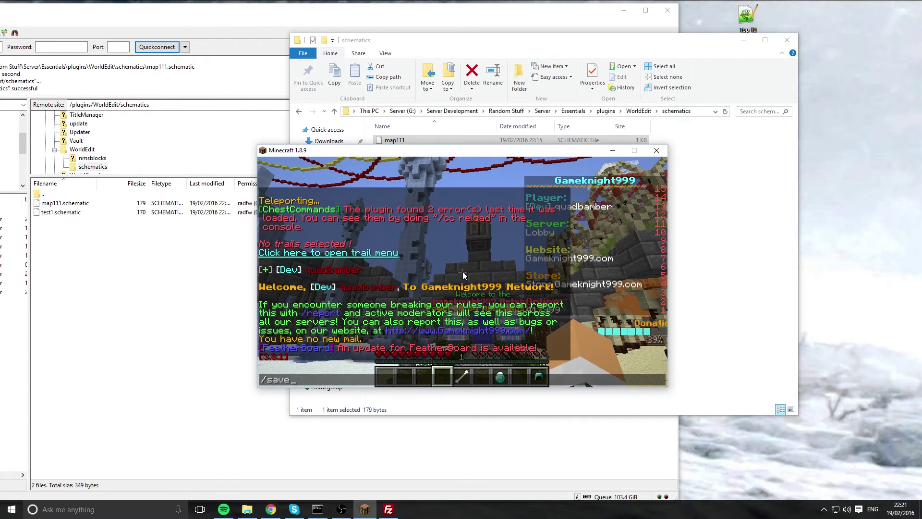
{"action": "key", "text": "BackSpace"}
{"action": "key", "text": "BackSpace"}
{"action": "key", "text": "BackSpace"}
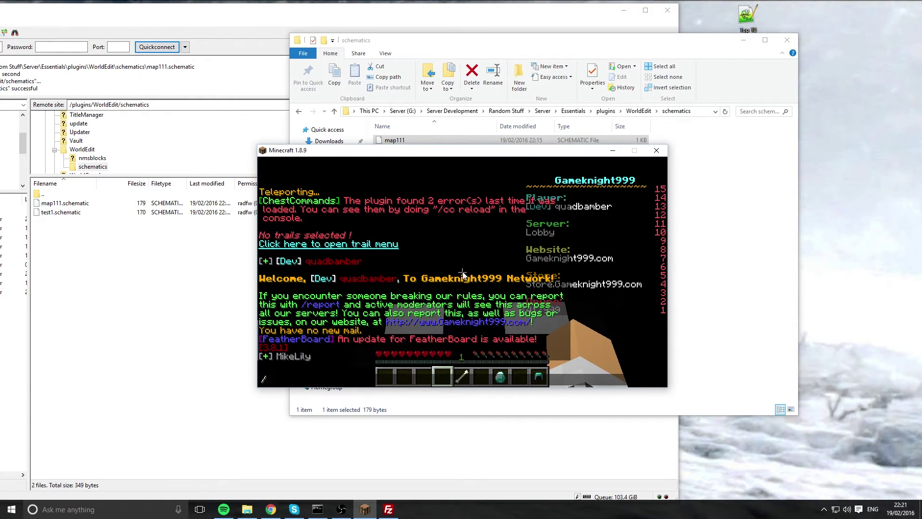
Move from the lobby to the Survival-Games server with the /server command
{"action": "key", "text": "slash"}
{"action": "type", "text": "serve"}
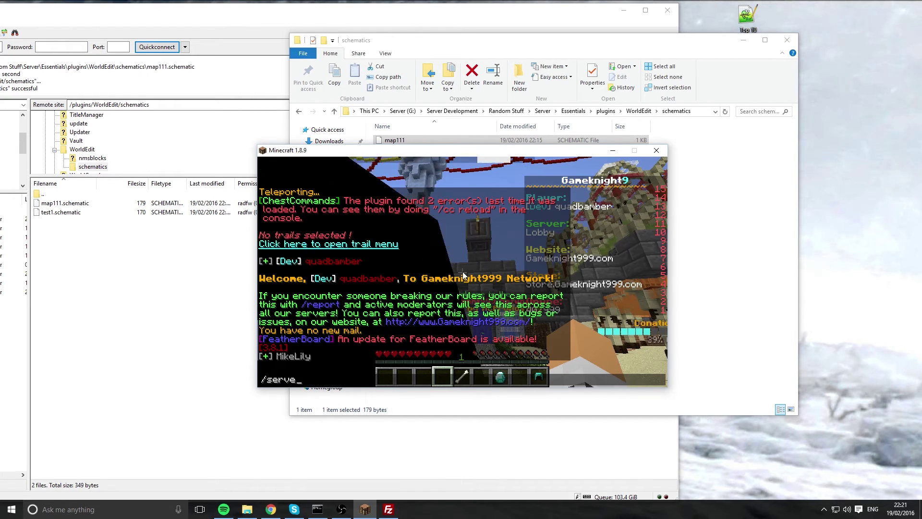
{"action": "type", "text": "r Survival"}
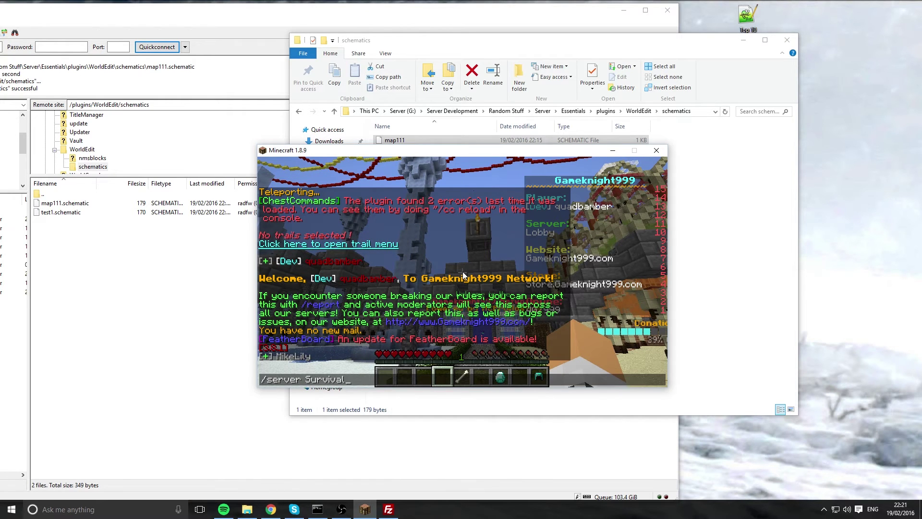
{"action": "key", "text": "Tab"}
{"action": "key", "text": "Return"}
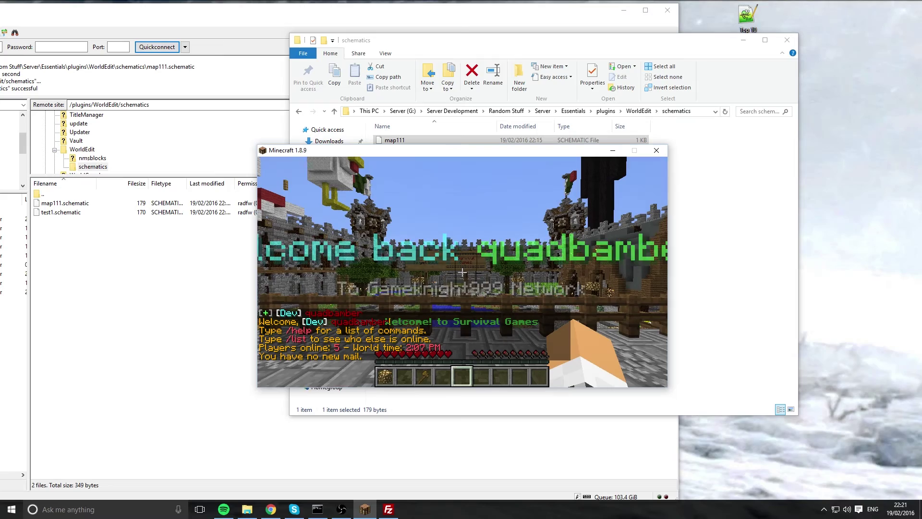
Teleport to the highest point with /top and switch to creative mode with /gm 1
{"action": "key", "text": "slash"}
{"action": "type", "text": "top"}
{"action": "key", "text": "Return"}
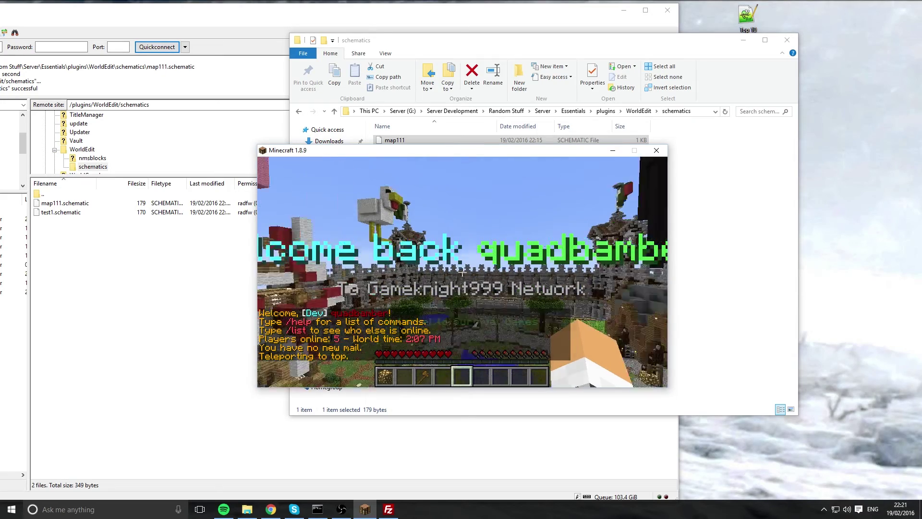
{"action": "key", "text": "slash"}
{"action": "type", "text": "gm 1"}
{"action": "key", "text": "Return"}
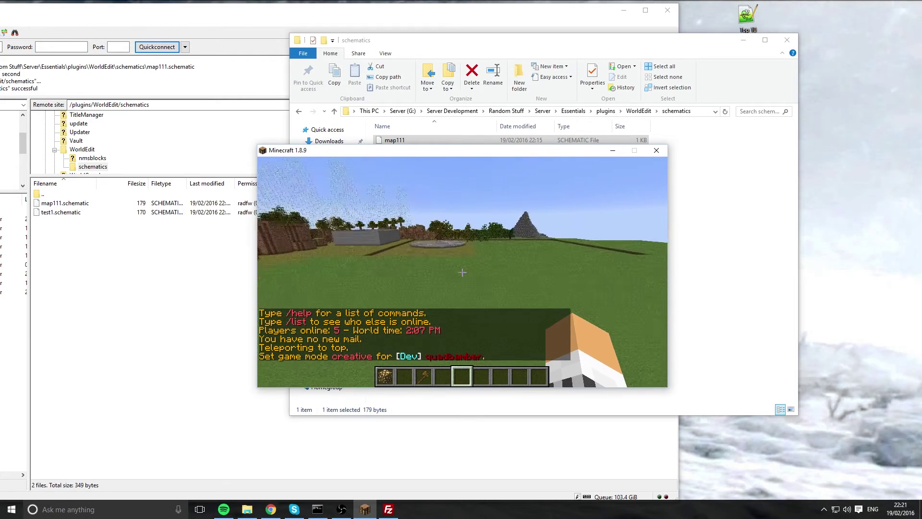
{"action": "key", "text": "slash"}
{"action": "key", "text": "Escape"}
{"action": "key", "text": "Tab"}
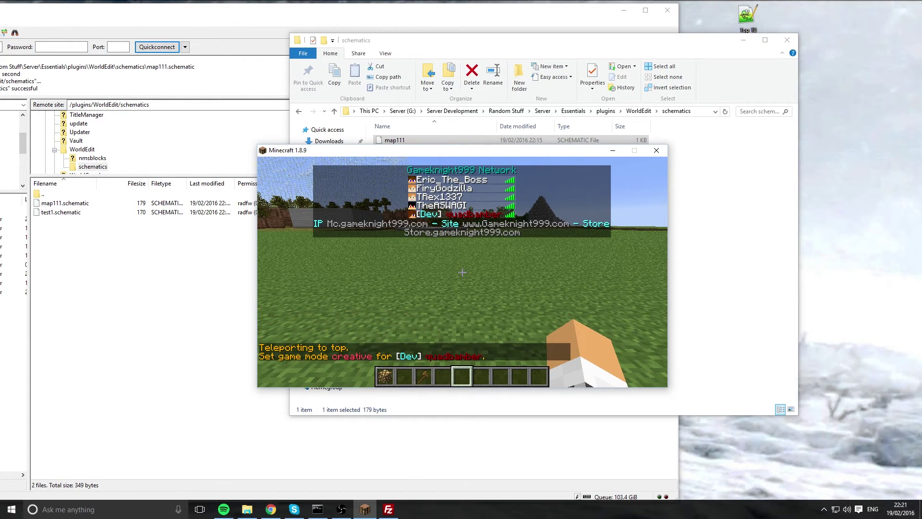
Reload the WorldEdit configuration with the /worldedit reload command
{"action": "key", "text": "slash"}
{"action": "type", "text": "wo"}
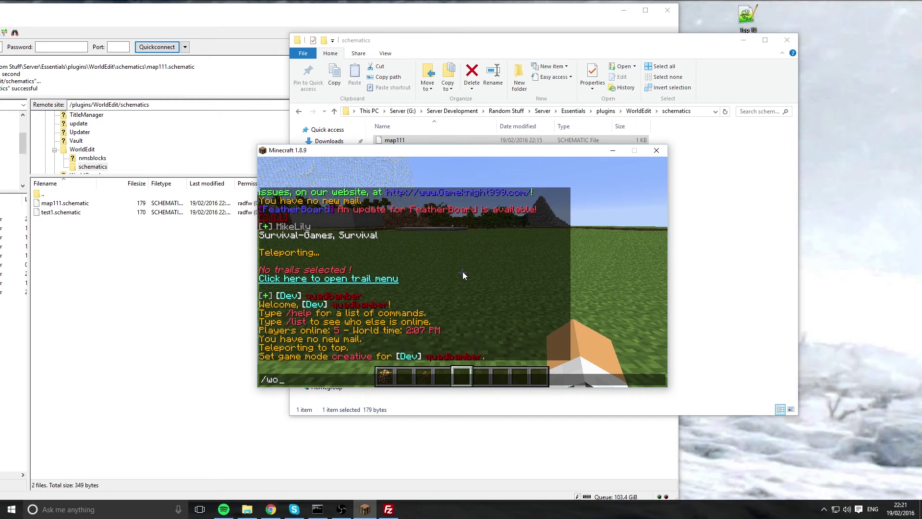
{"action": "type", "text": "r"}
{"action": "key", "text": "Tab"}
{"action": "key", "text": "BackSpace"}
{"action": "key", "text": "BackSpace"}
{"action": "key", "text": "BackSpace"}
{"action": "key", "text": "BackSpace"}
{"action": "key", "text": "BackSpace"}
{"action": "key", "text": "BackSpace"}
{"action": "type", "text": "l"}
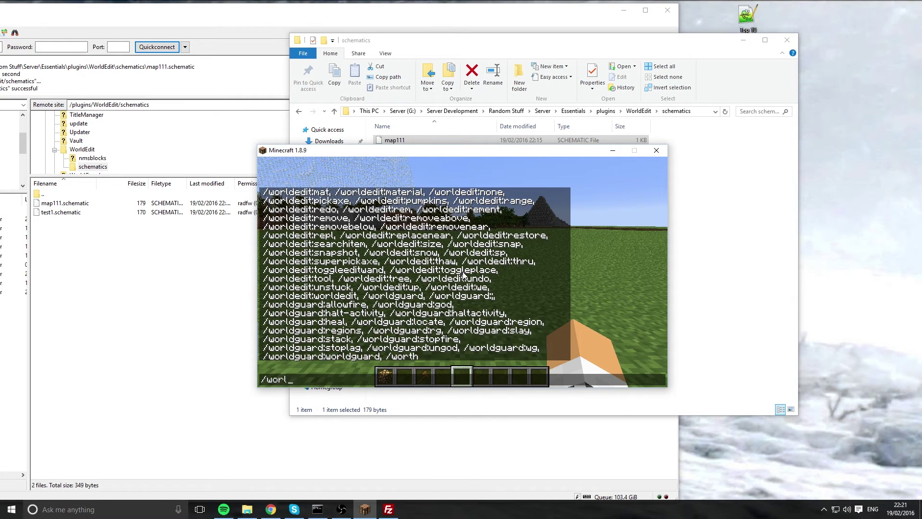
{"action": "type", "text": "dedit reload"}
{"action": "key", "text": "Return"}
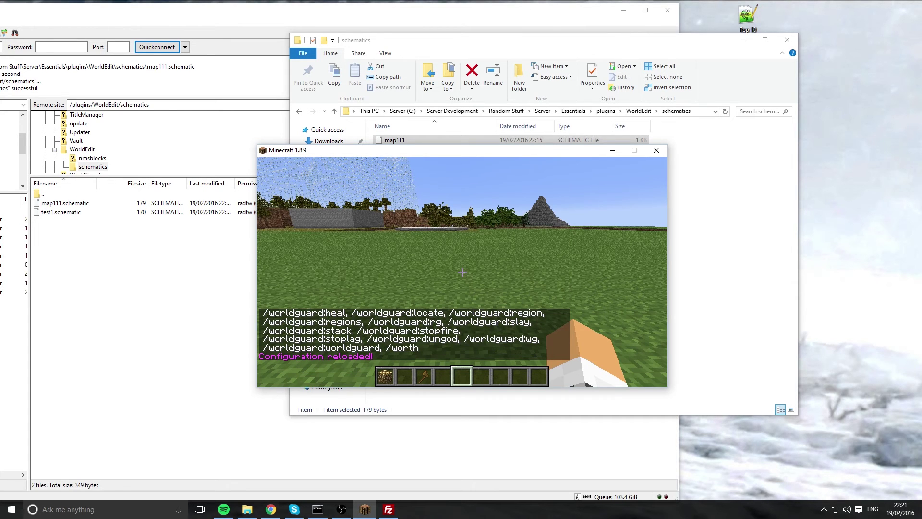
Load the map111 schematic in mcedit format with //schematic load mcedit map111
{"action": "key", "text": "slash"}
{"action": "type", "text": "/schem"}
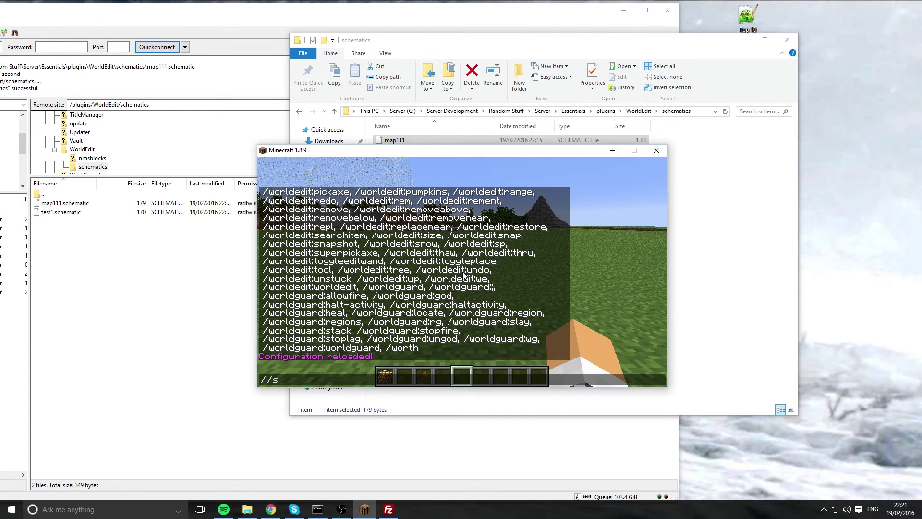
{"action": "key", "text": "Tab"}
{"action": "key", "text": "Tab"}
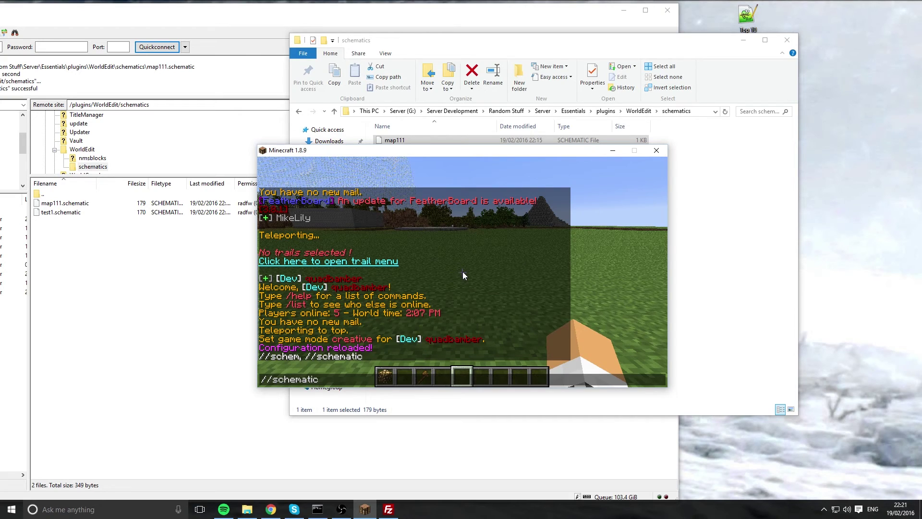
{"action": "type", "text": "load mcedit"}
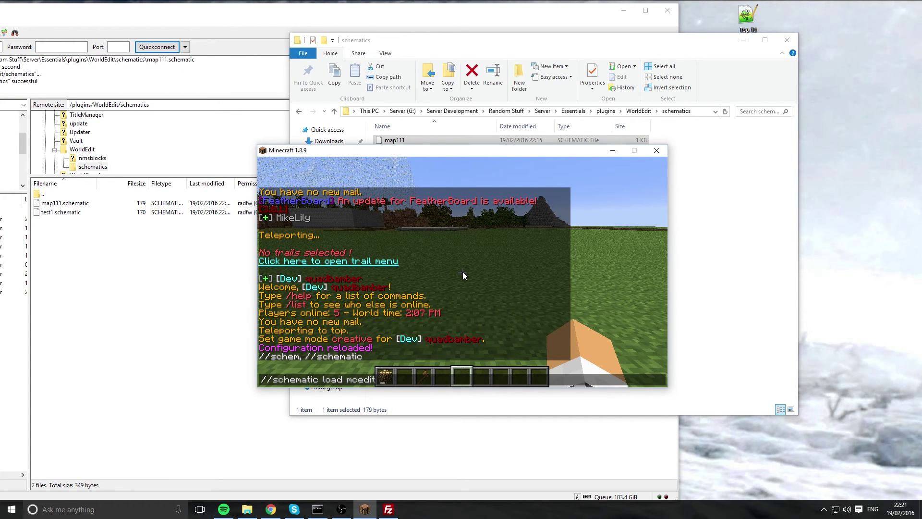
{"action": "type", "text": " map111"}
{"action": "key", "text": "Return"}
Paste the loaded schematic at the current position with //paste
{"action": "type", "text": "//"}
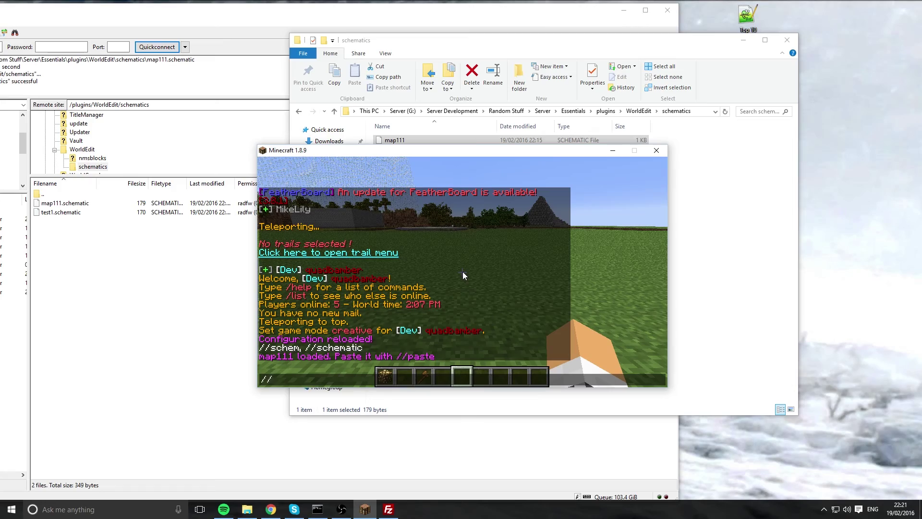
{"action": "type", "text": "paste"}
{"action": "key", "text": "Return"}
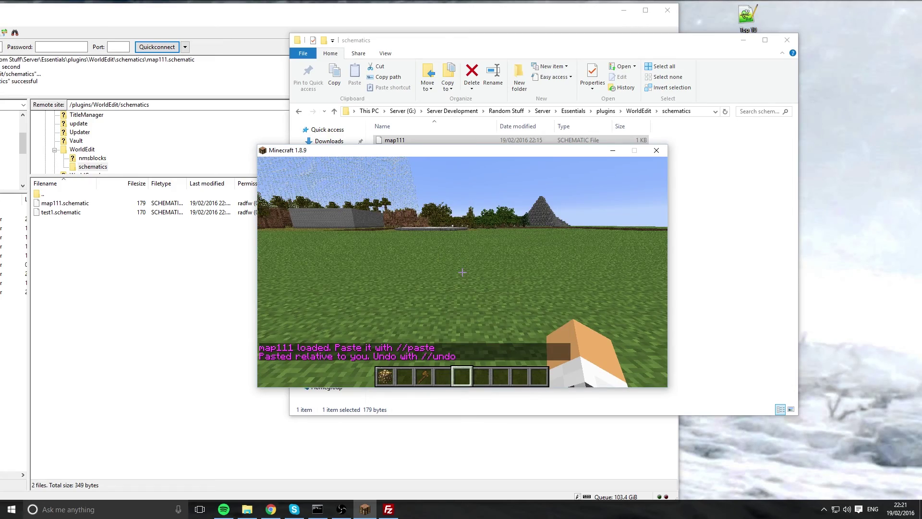
Walk around the pasted sandstone cube to inspect its sides, picking a Grass Block into the second hotbar slot on the way
{"action": "key", "text": "w"}
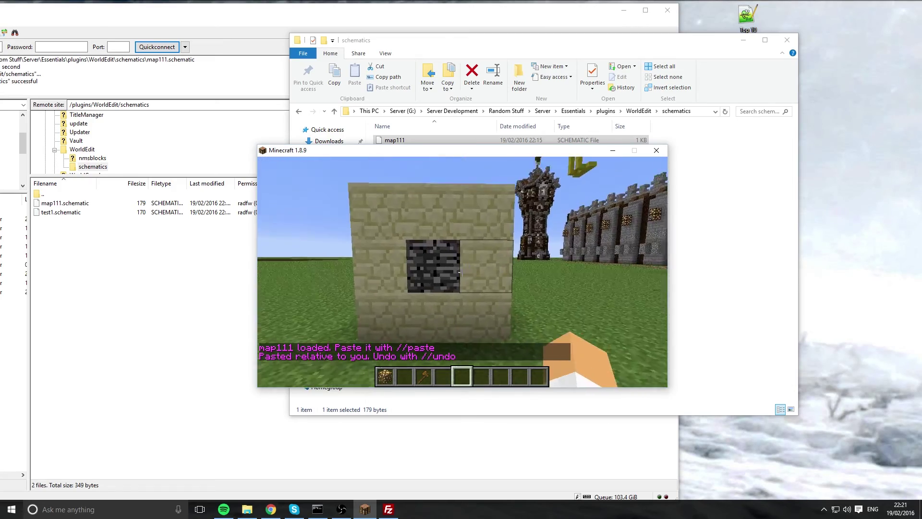
{"action": "key", "text": "w"}
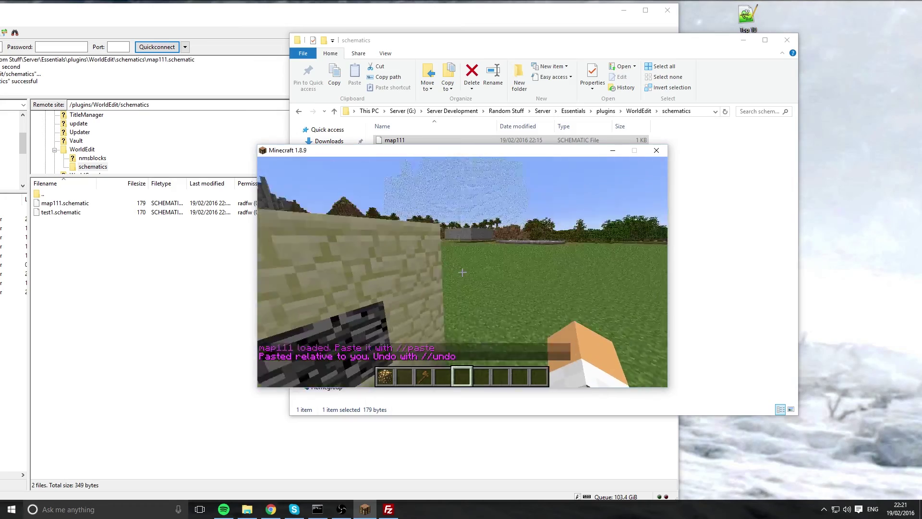
{"action": "key", "text": "2"}
{"action": "middle_click", "coordinate": [462, 272]}
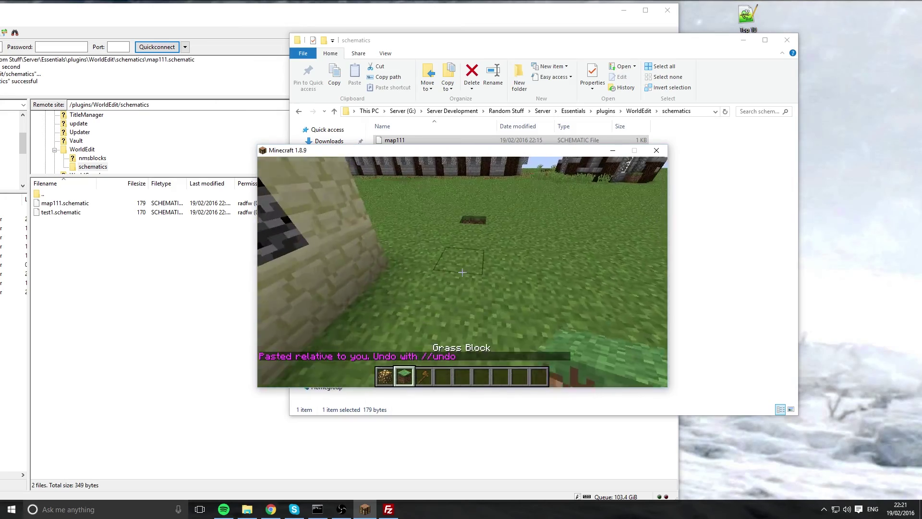
{"action": "key", "text": "s"}
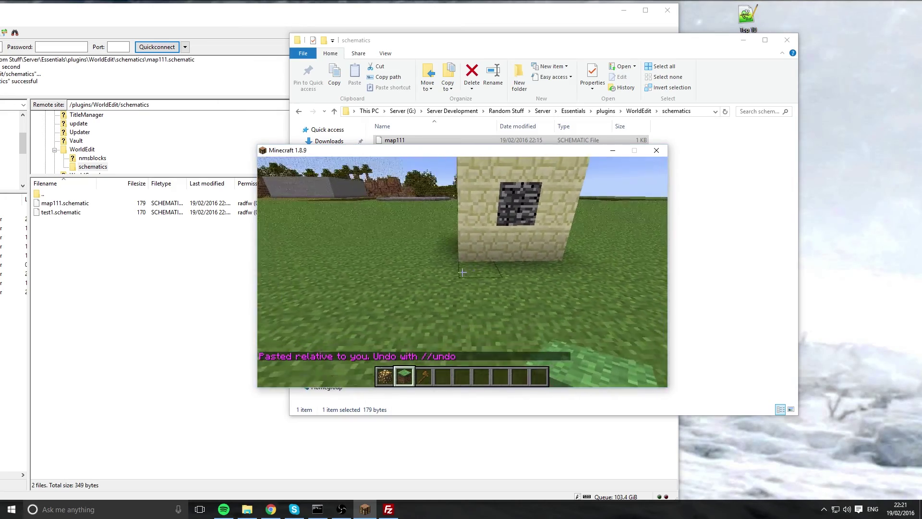
{"action": "key", "text": "s"}
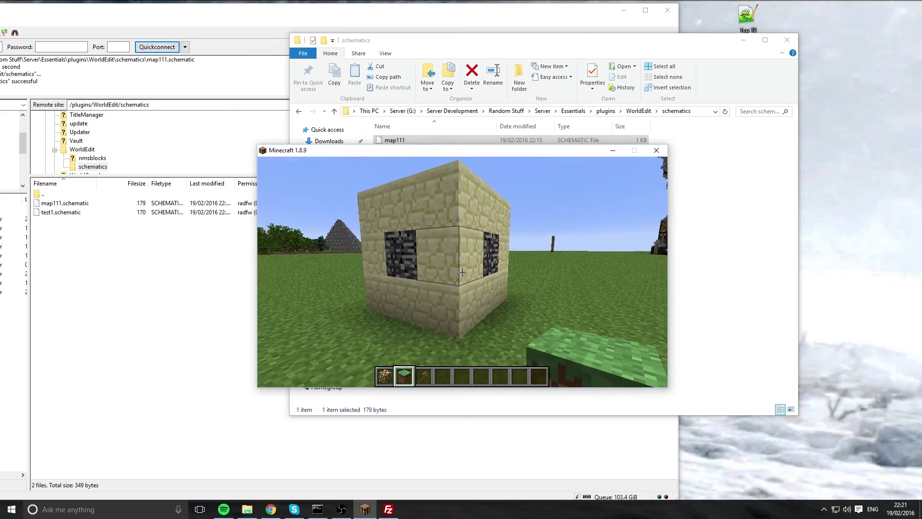
{"action": "scroll", "coordinate": [462, 272], "scroll_direction": "down", "scroll_amount": 1}
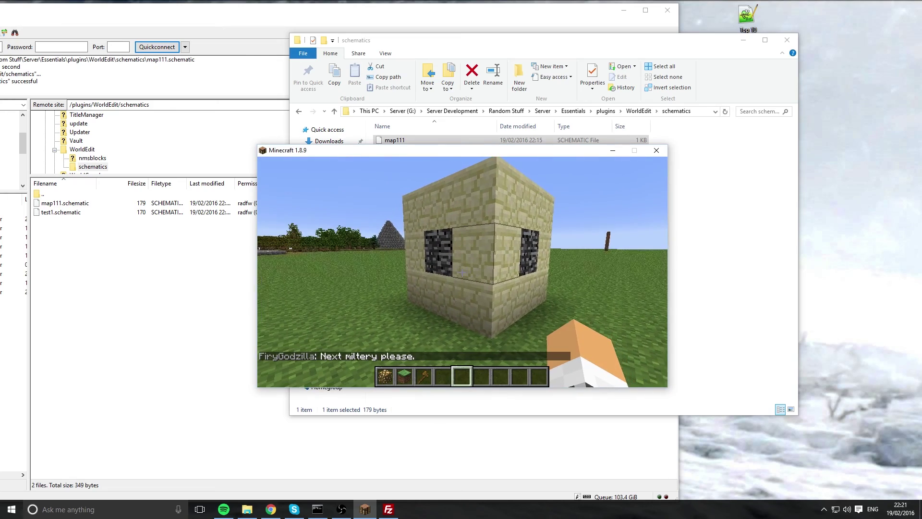